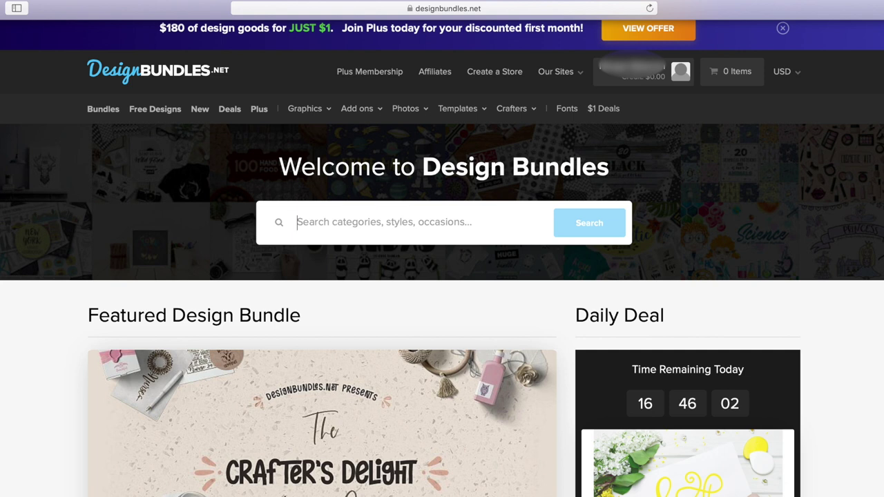
Download The Fathers Day Saw Collection zip from the Design Bundles purchases list
click(655, 76)
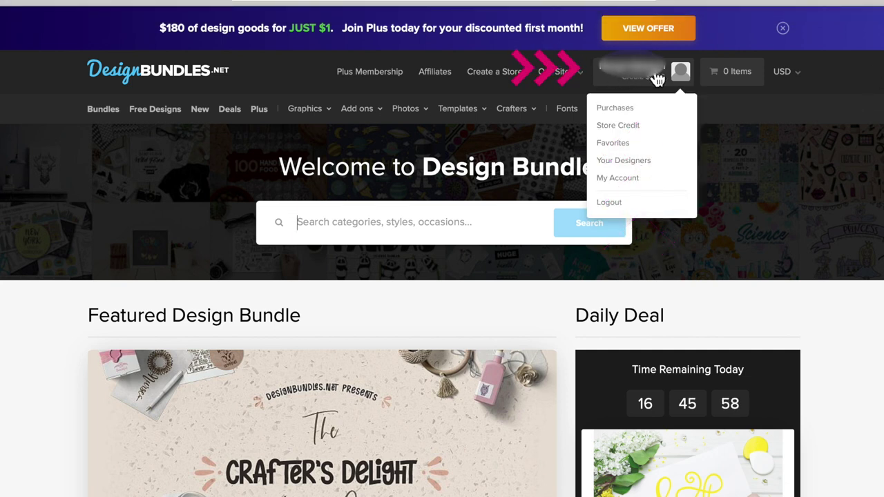
click(633, 114)
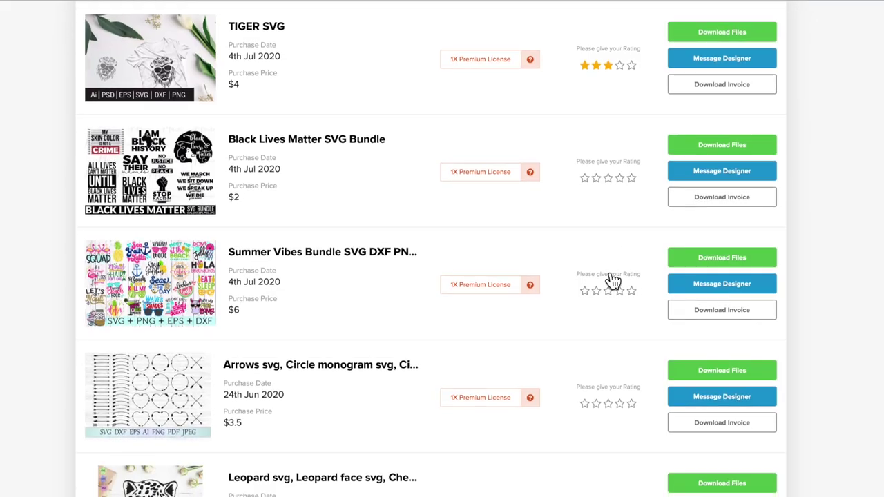
scroll(606, 272, down, 3)
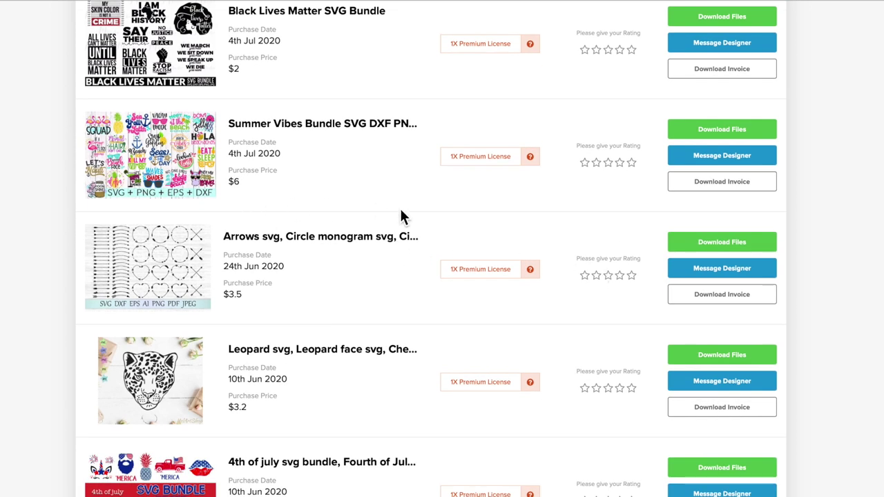
scroll(507, 286, down, 5)
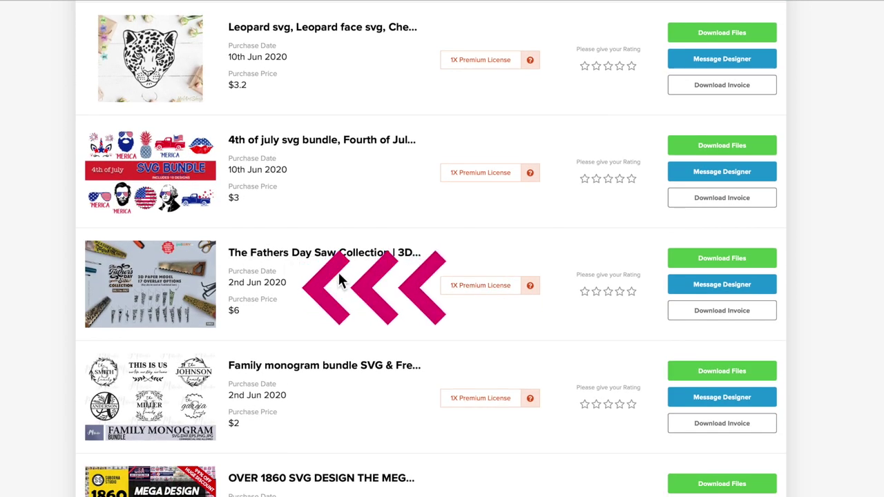
scroll(394, 282, down, 1)
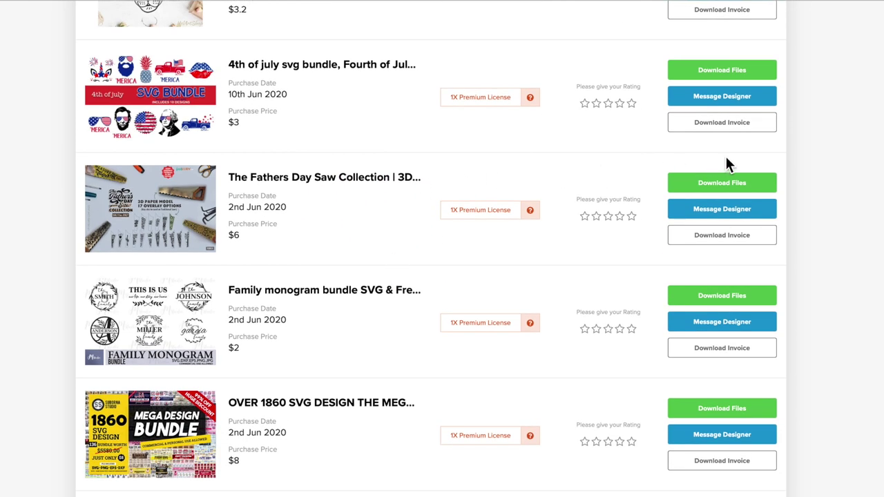
click(744, 185)
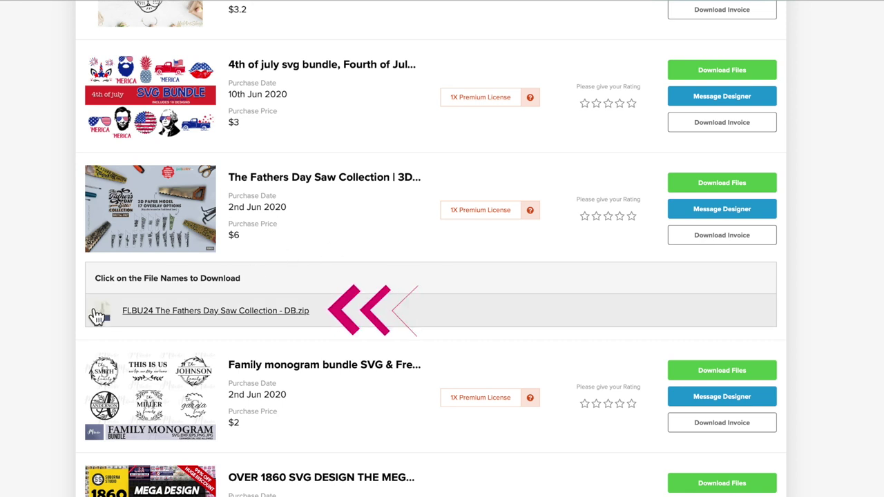
click(268, 311)
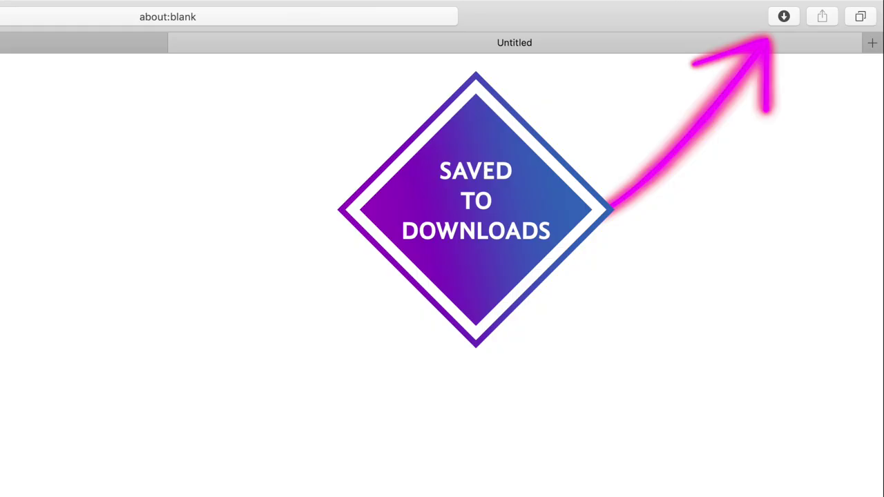
Open the FLBU24 Fathers Day Saw Collection download from Safari's downloads list in Finder
click(787, 15)
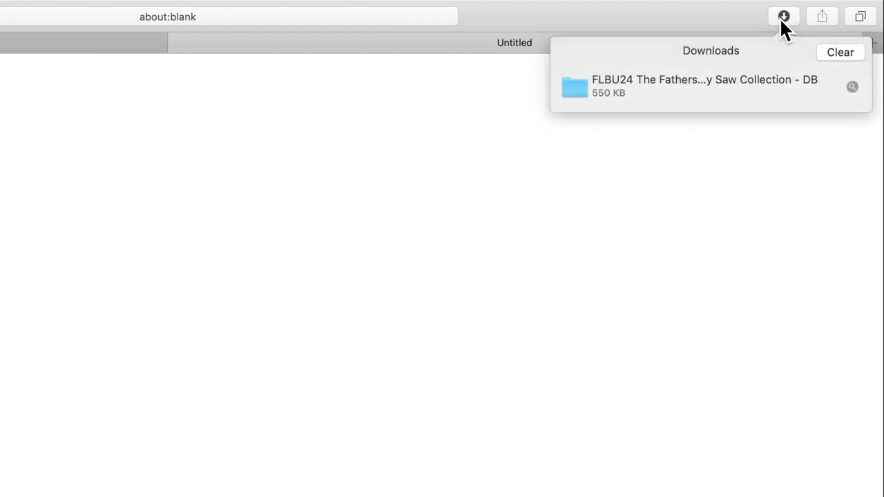
click(765, 82)
double_click(765, 81)
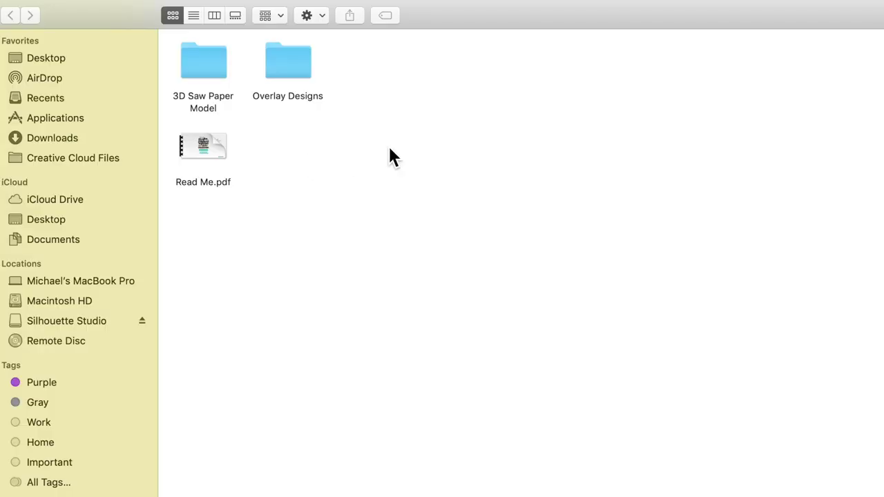
Open the 3D Saw Paper Model folder to view its Bonus folder and SVG files
double_click(210, 62)
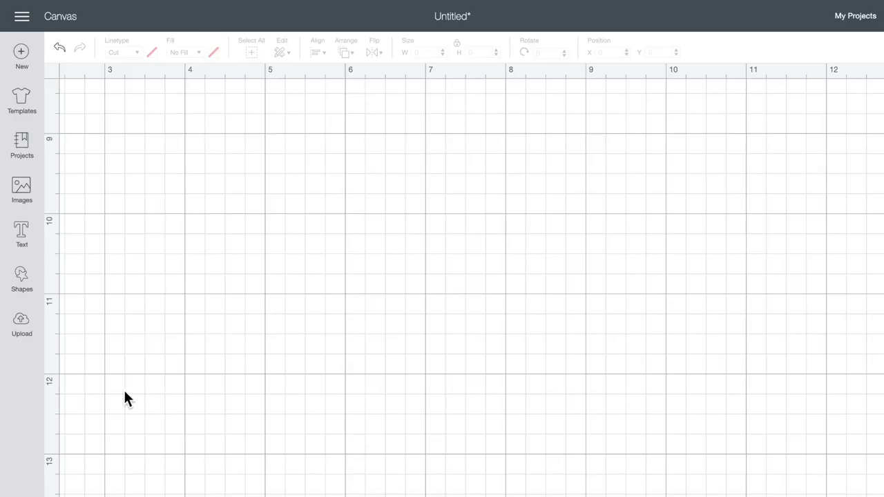
Upload FLBU24 3D Saw Handles.svg from Downloads > FLBU24 > 3D Saw Paper Model as an image
click(35, 333)
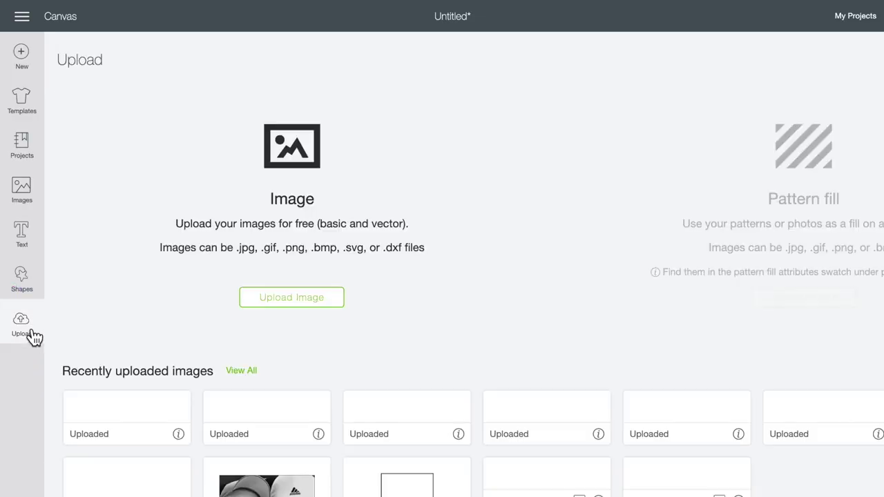
click(253, 295)
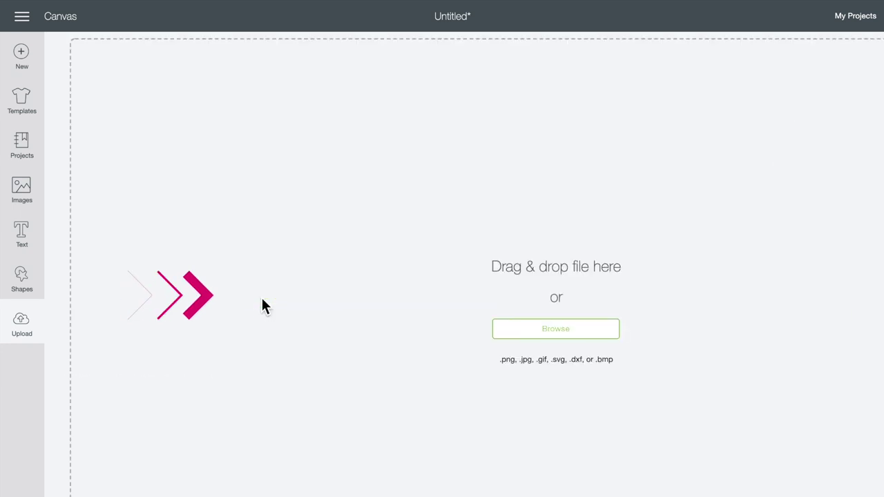
click(555, 342)
click(322, 96)
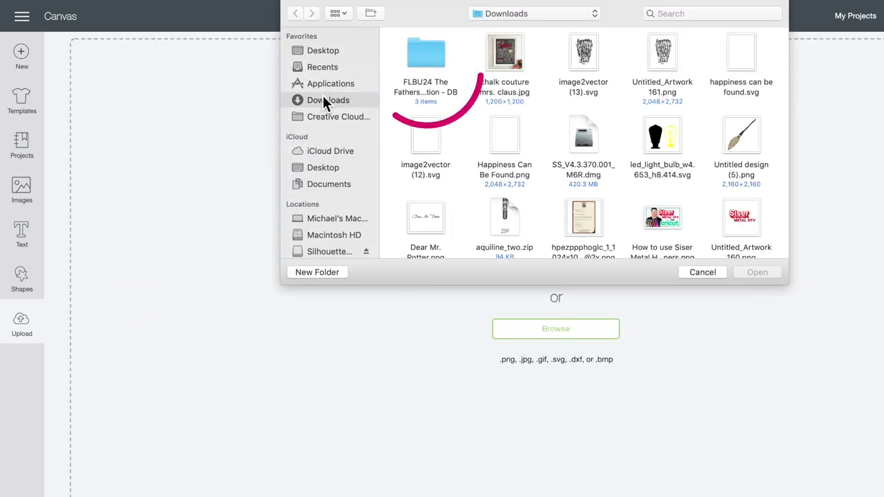
double_click(428, 55)
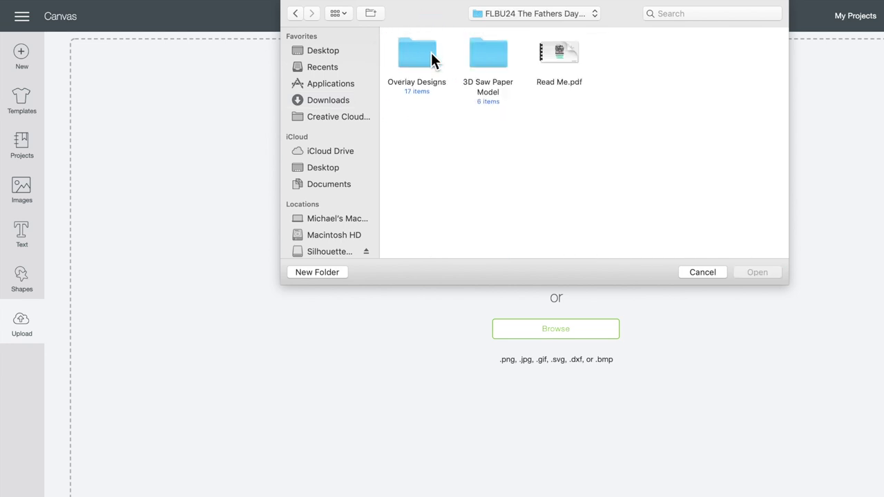
double_click(487, 60)
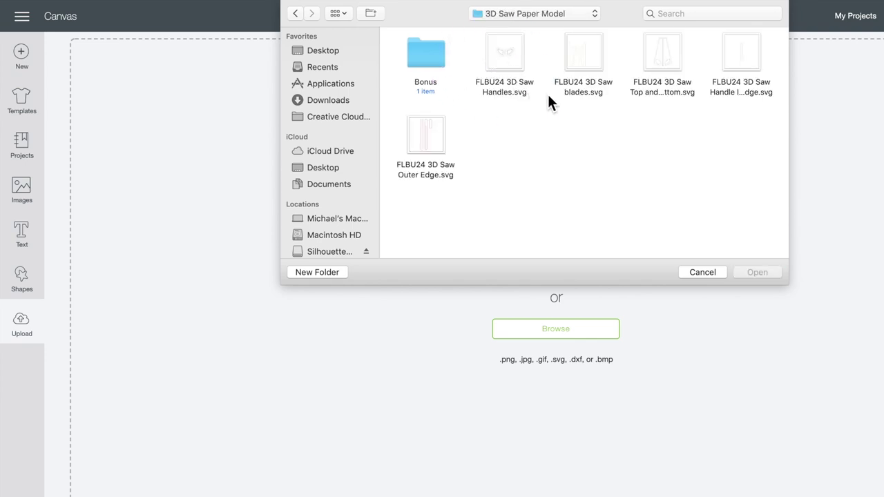
click(519, 61)
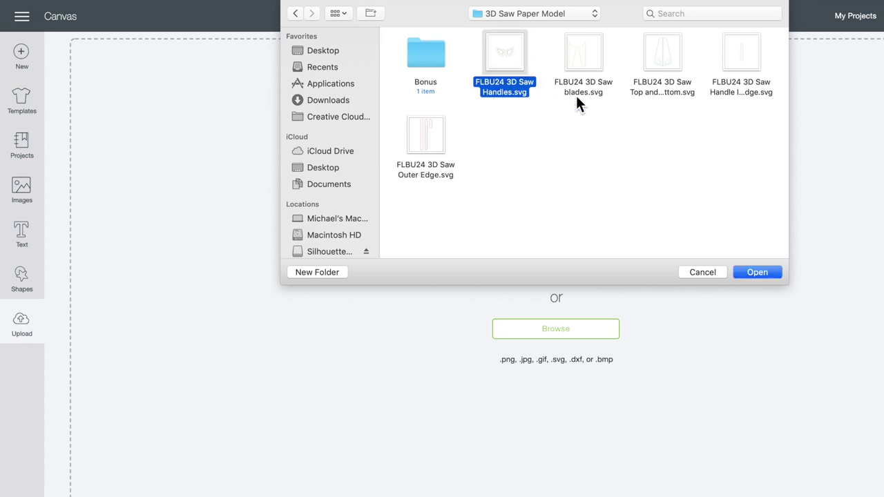
click(758, 272)
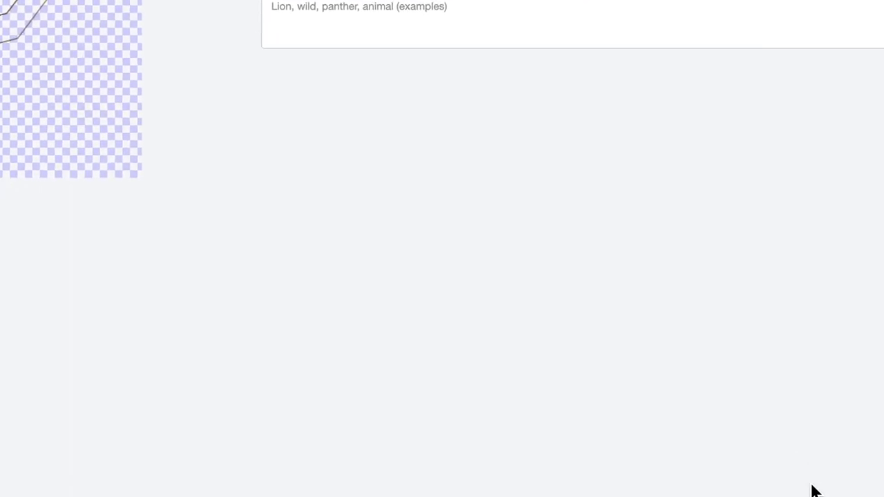
Save the FLBU24 3D Saw Handles upload and insert it onto the canvas
click(794, 475)
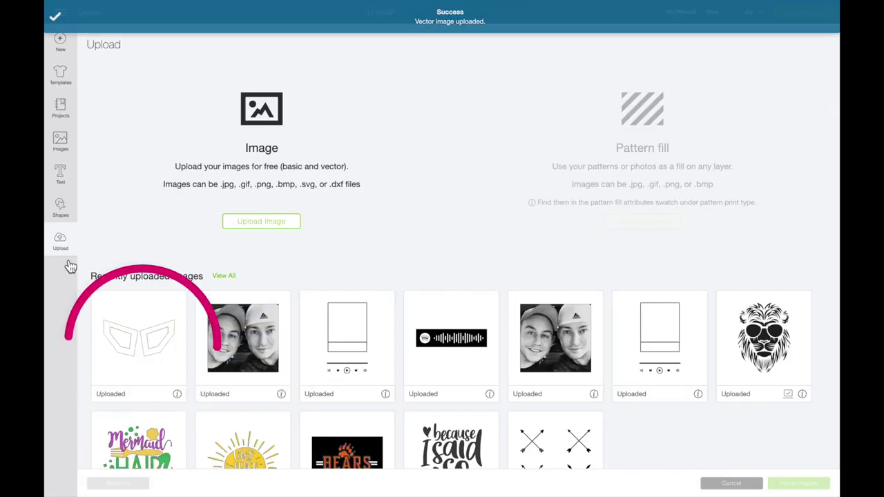
click(159, 332)
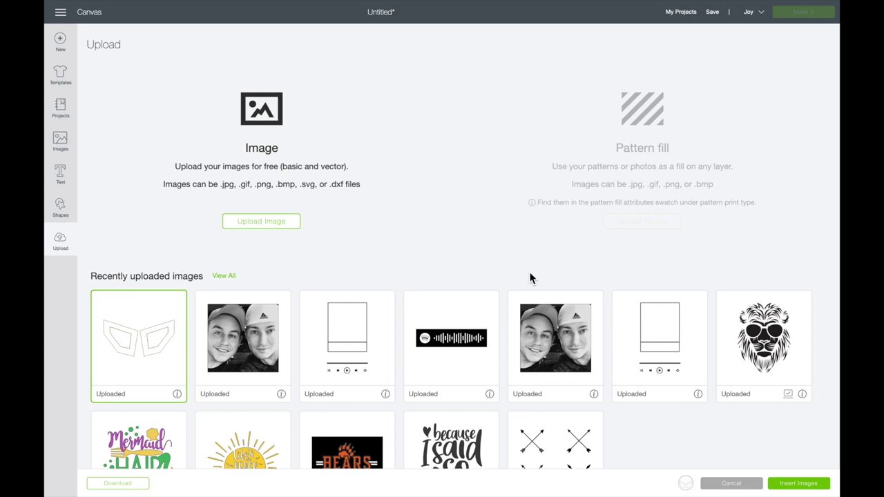
click(798, 484)
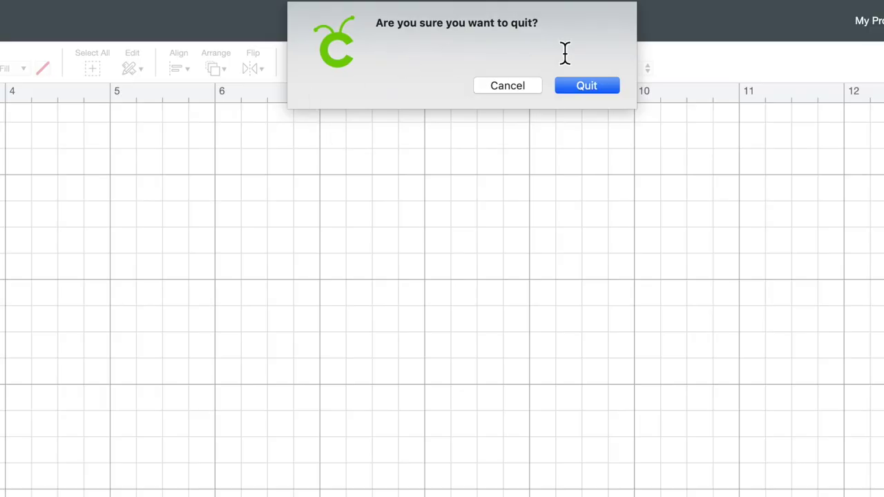
Quit Cricut Design Space and show the Quirky Font Collection's download files in Design Bundles
click(591, 84)
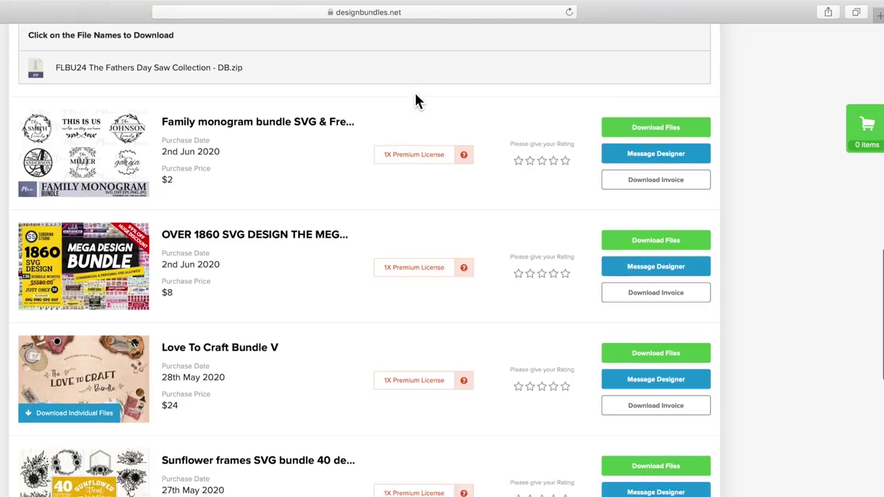
scroll(417, 100, down, 3)
scroll(416, 101, down, 3)
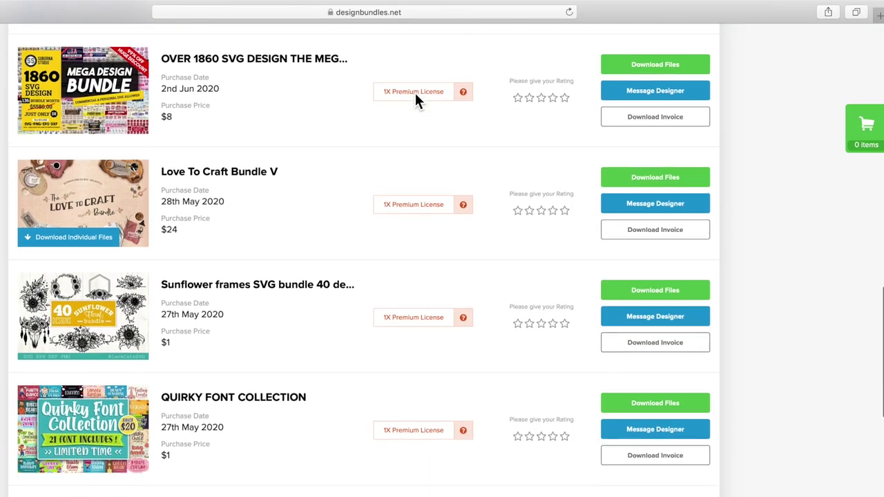
scroll(417, 101, down, 4)
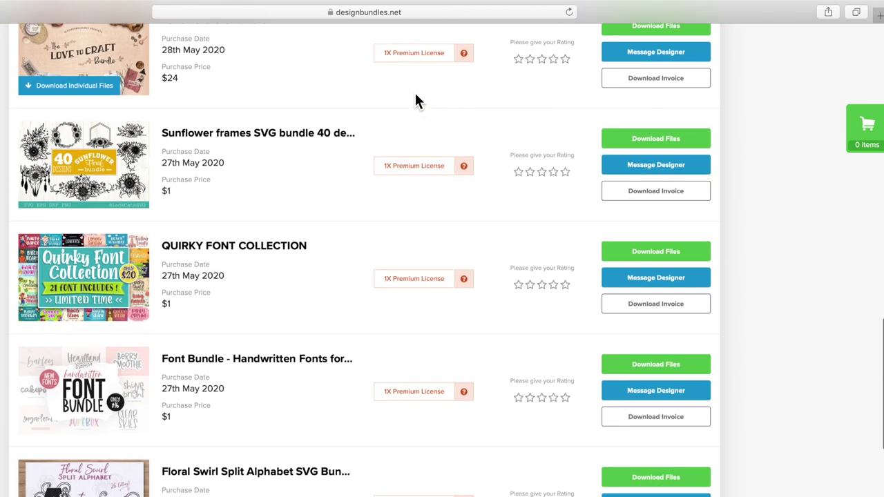
scroll(417, 101, down, 2)
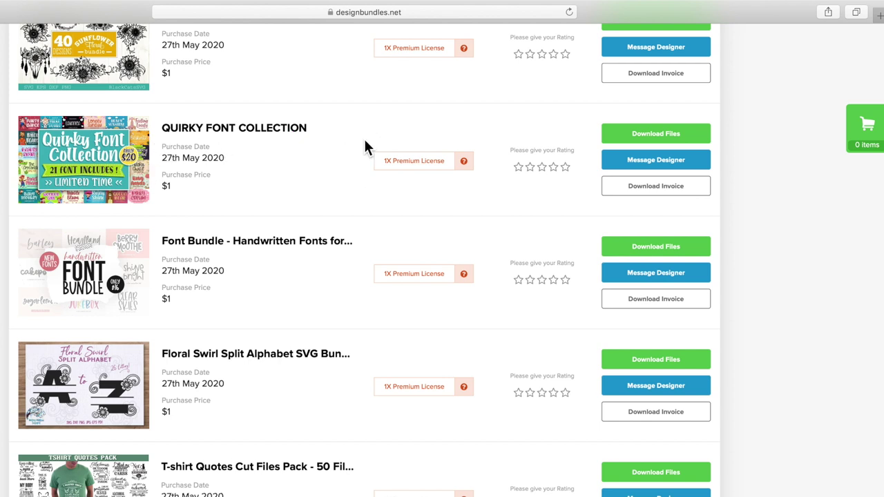
click(657, 137)
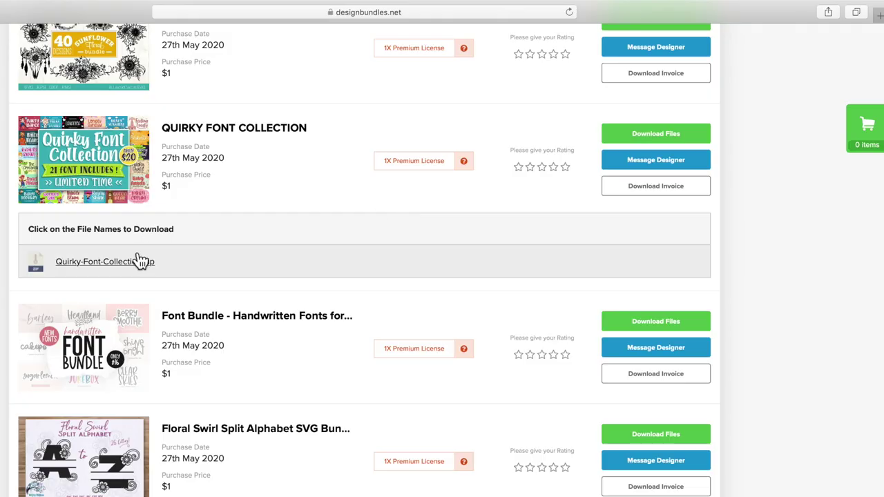
Download Quirky-Font-Collection.zip and open its font folder in Finder from Safari's downloads
click(126, 262)
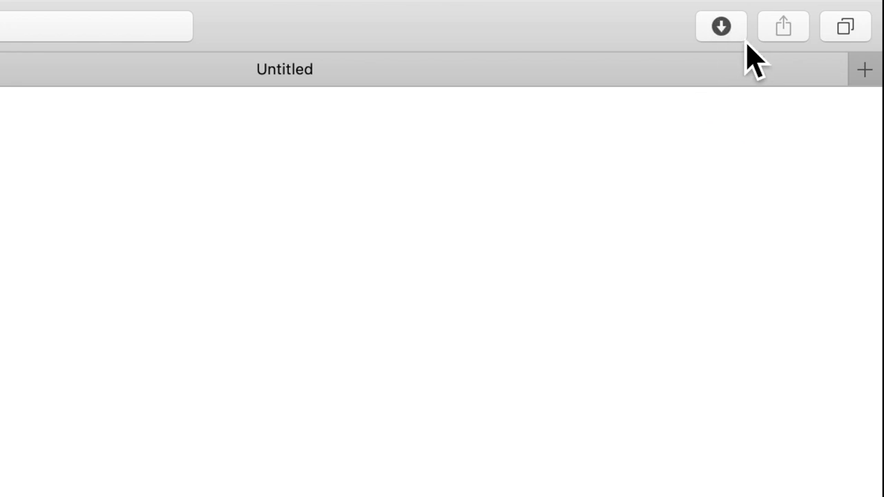
click(722, 29)
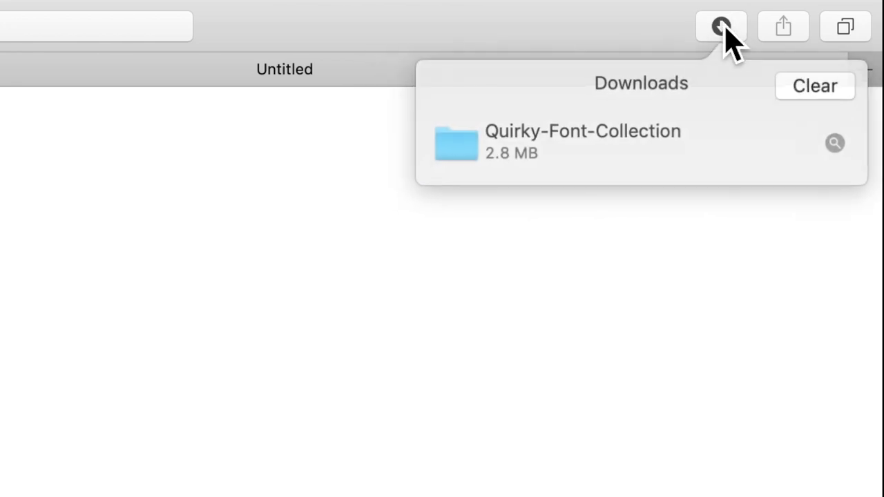
click(632, 153)
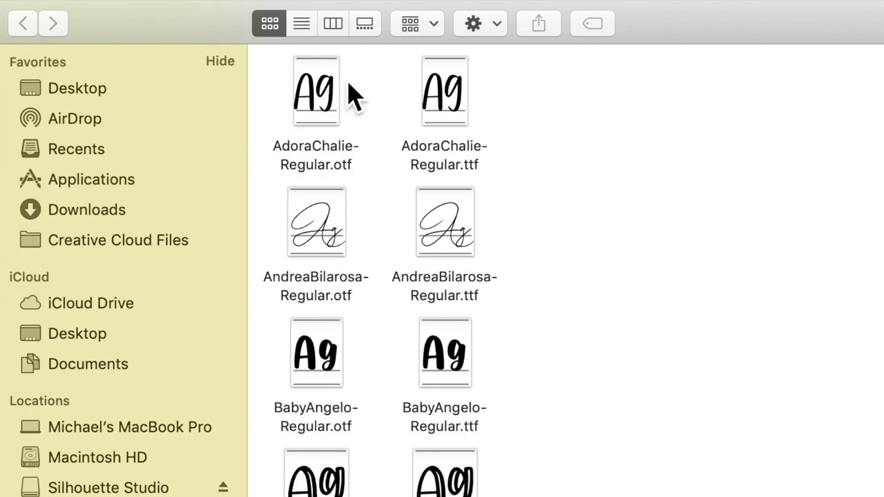
Preview AdoraChalie-Regular.otf and install the Adora Chalie Regular font
double_click(330, 107)
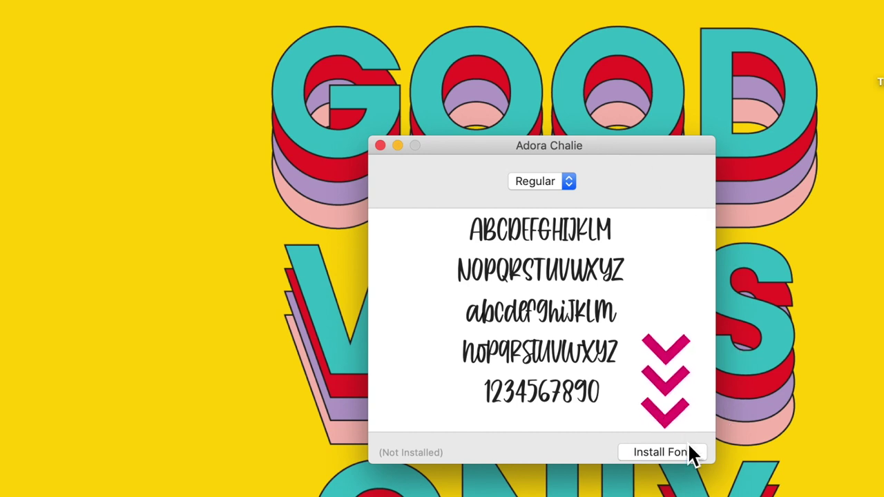
click(680, 463)
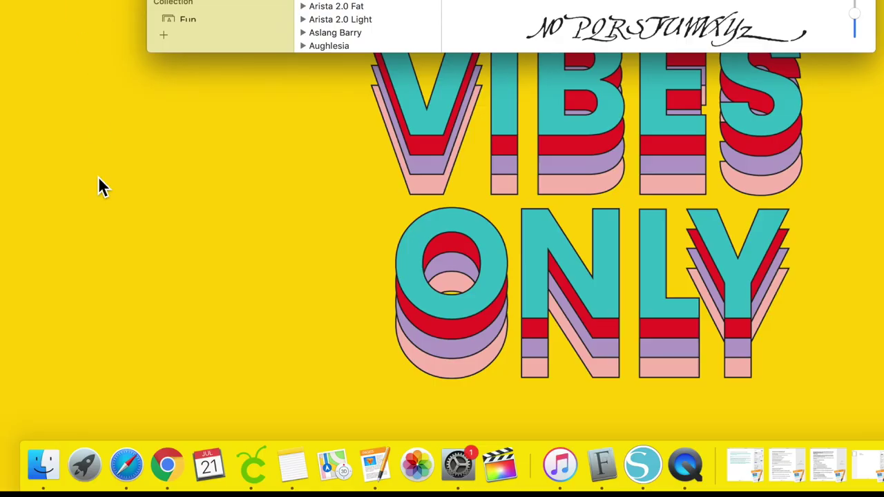
Relaunch Design Space, start a new blank project and add the text 'Mr. Crafty Pants'
click(256, 469)
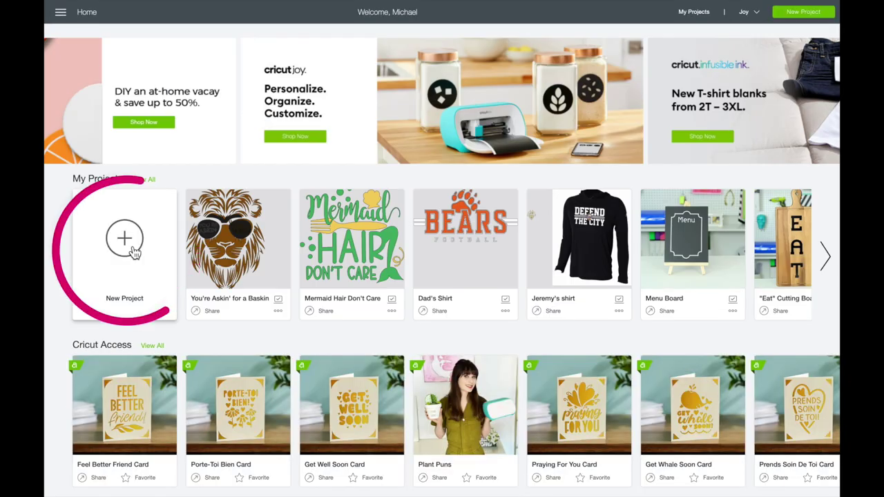
click(133, 253)
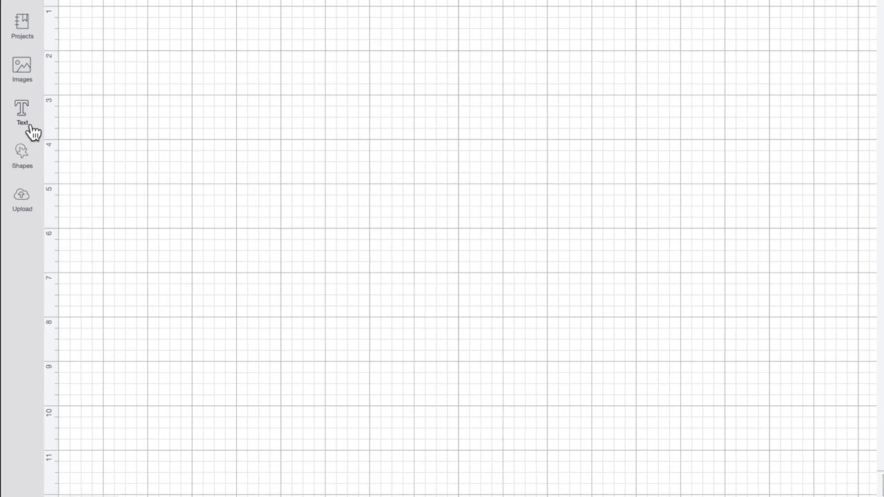
click(54, 164)
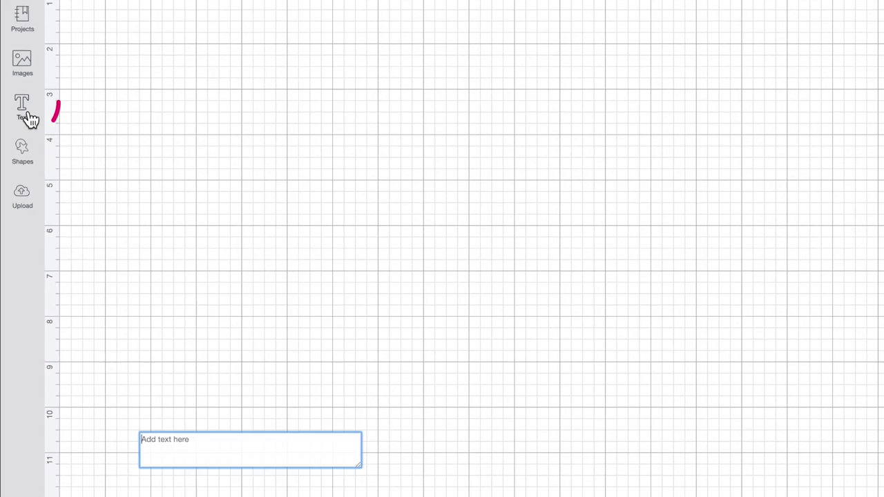
text(Mr.)
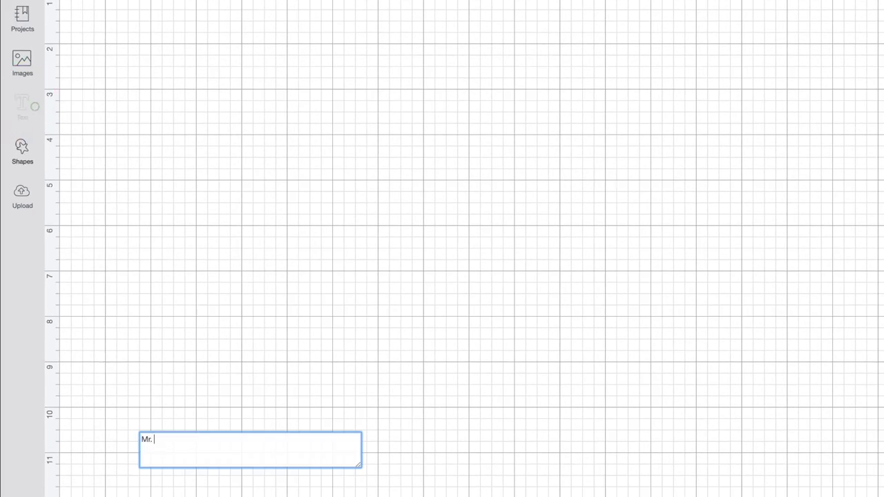
text( Crafty Pants)
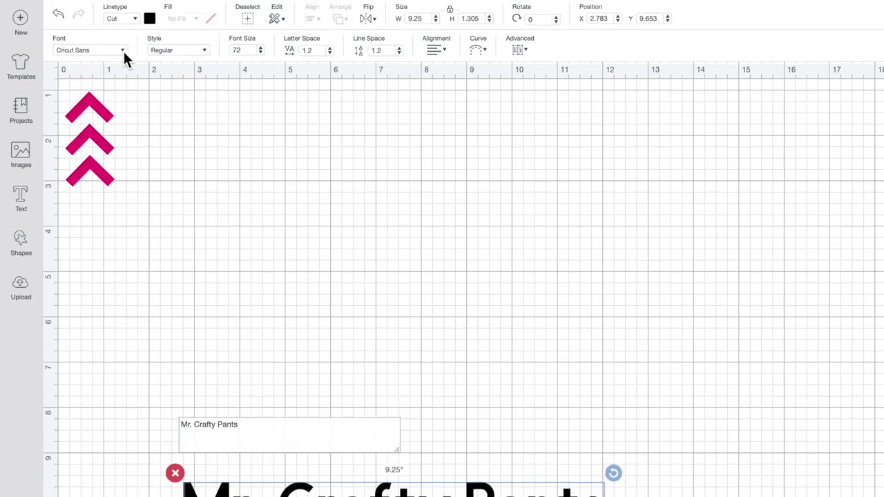
click(124, 51)
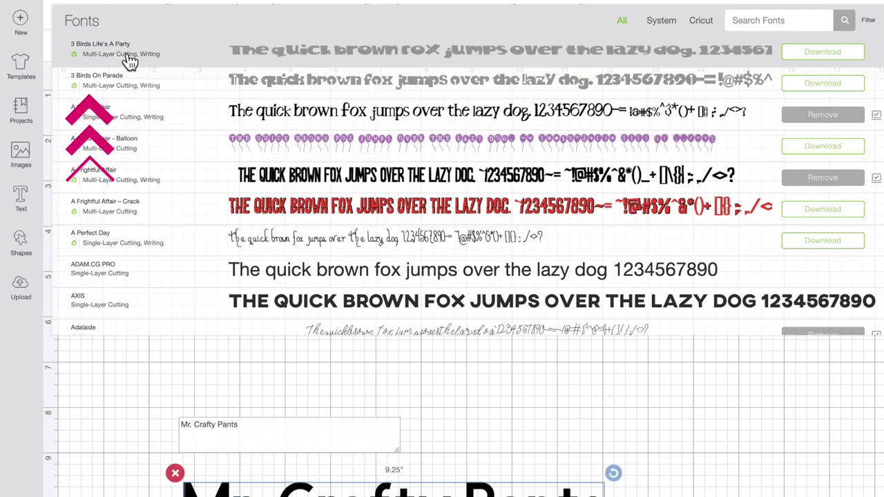
Search all font sources for 'adora' and apply Adora Chalie to the text
click(708, 27)
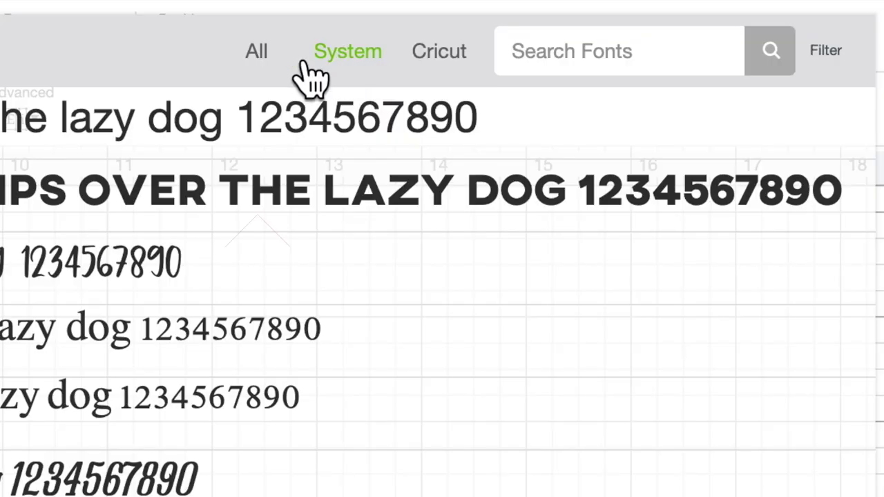
click(270, 61)
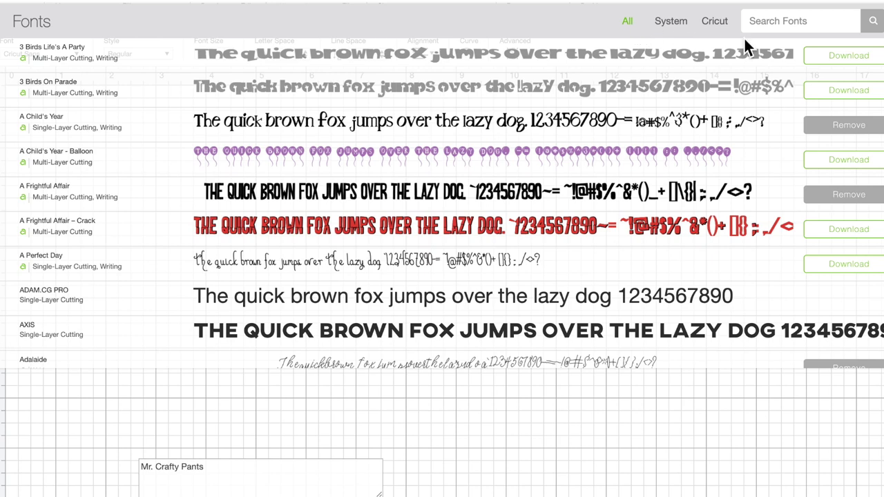
text(dora)
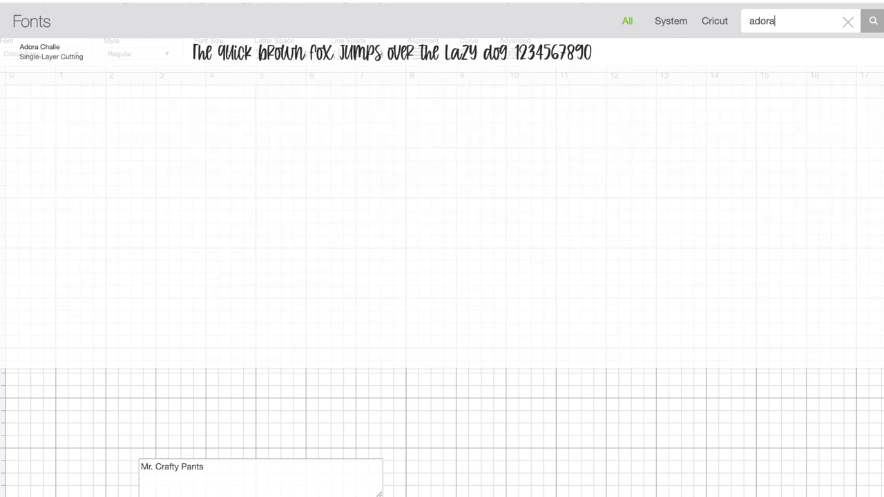
click(354, 70)
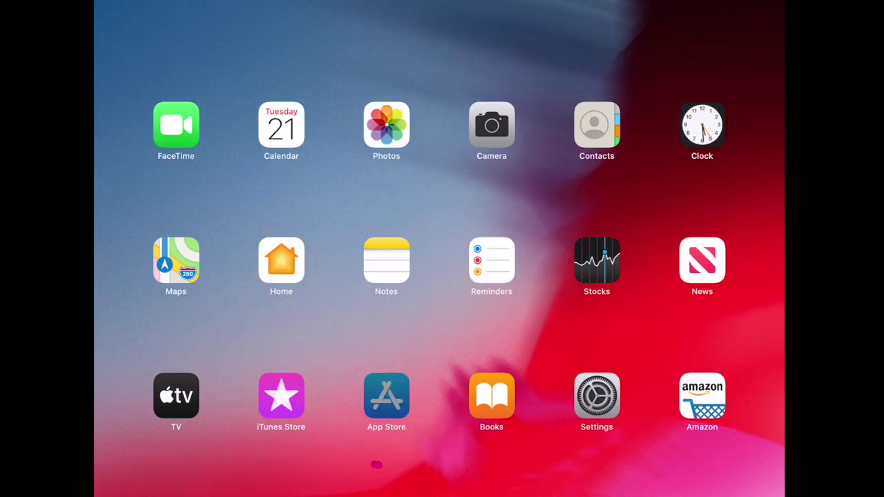
Search the iPad App Store for 'Ifont' to list font apps like iFont and AnyFont
click(386, 396)
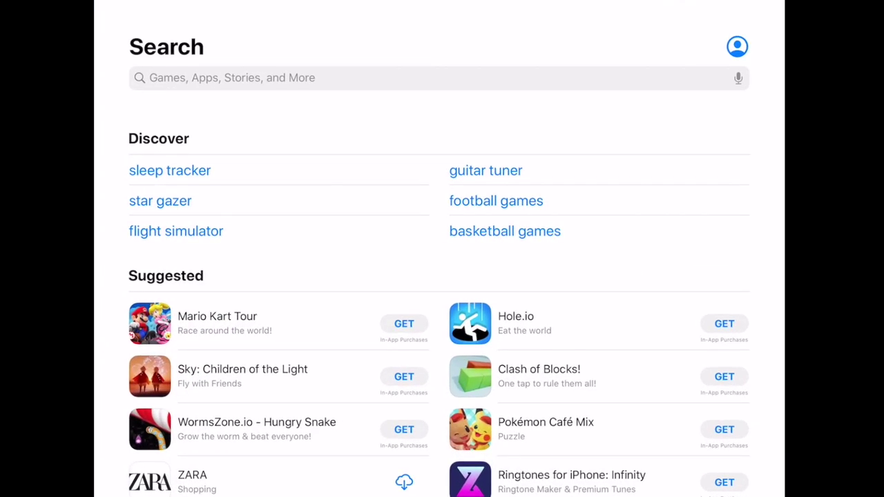
click(277, 77)
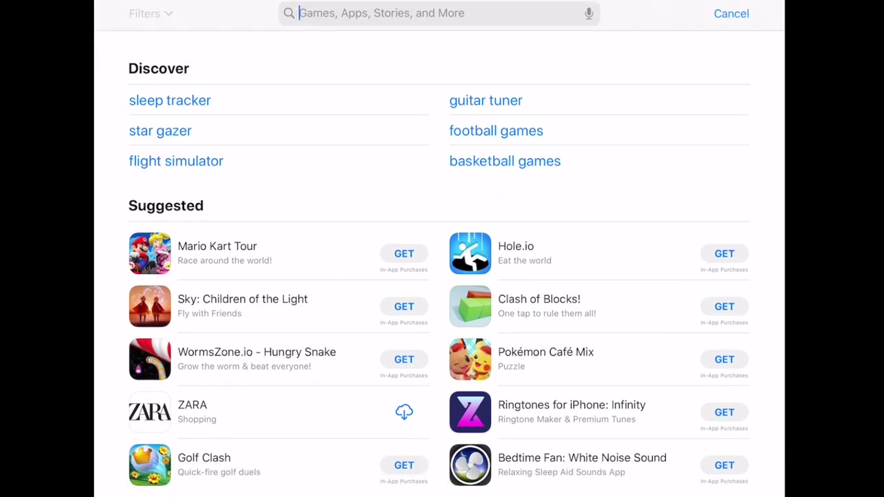
text(i)
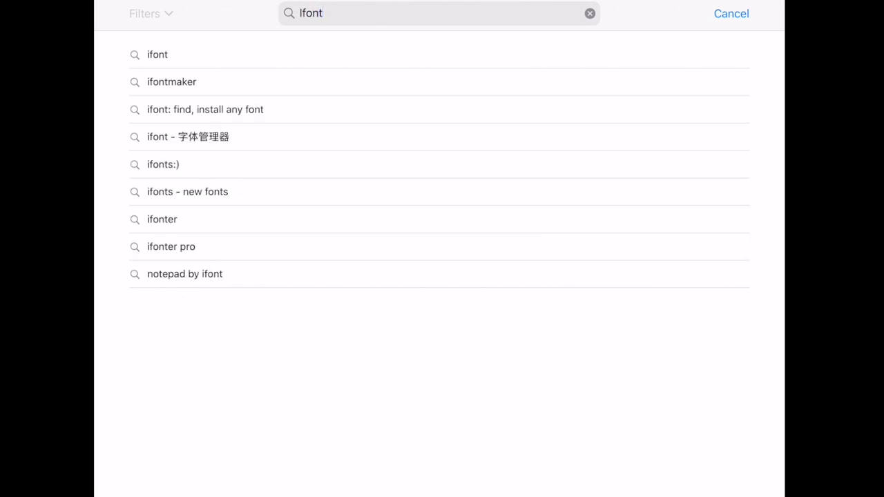
key(Return)
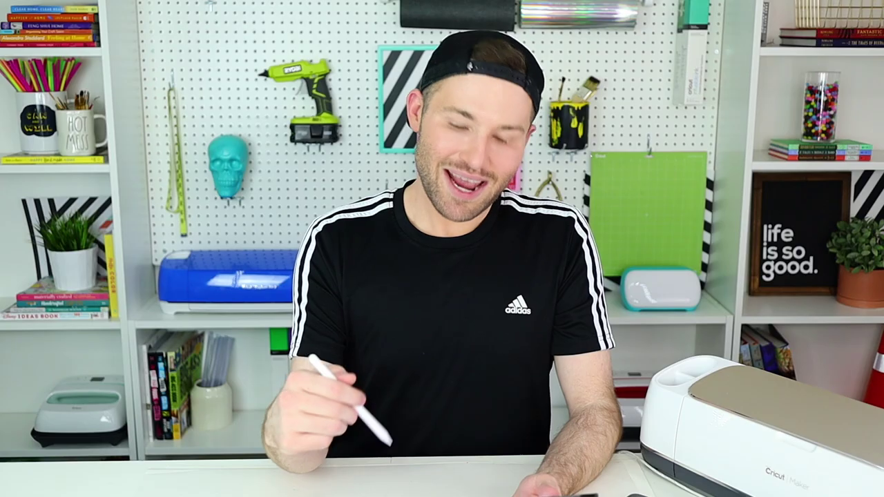